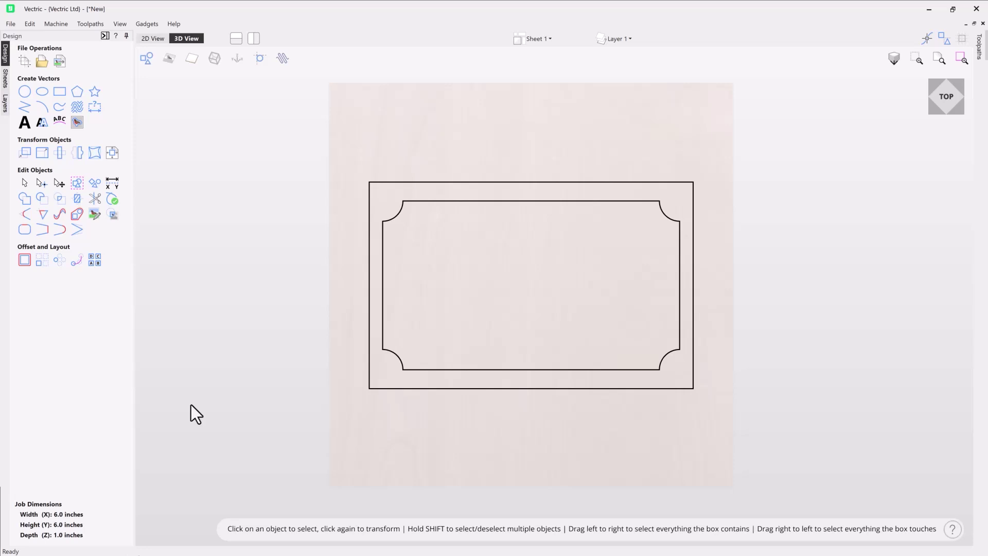
click(145, 38)
click(181, 38)
click(147, 59)
click(147, 59)
Step: Create boxed text fitted to the inner frame with notched corners, reading "Vectric", "Supercharge" and "Your CNC" on three lines
click(24, 125)
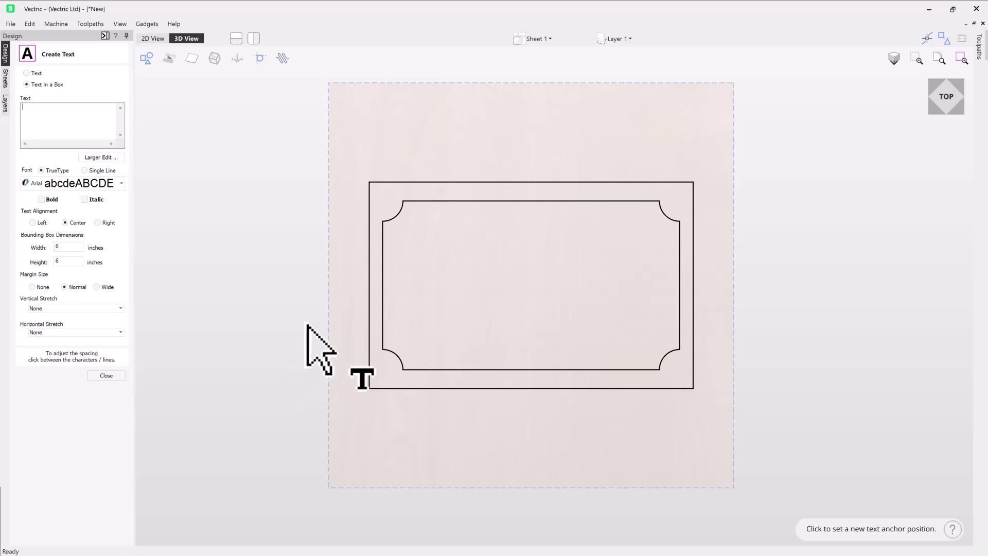
click(383, 228)
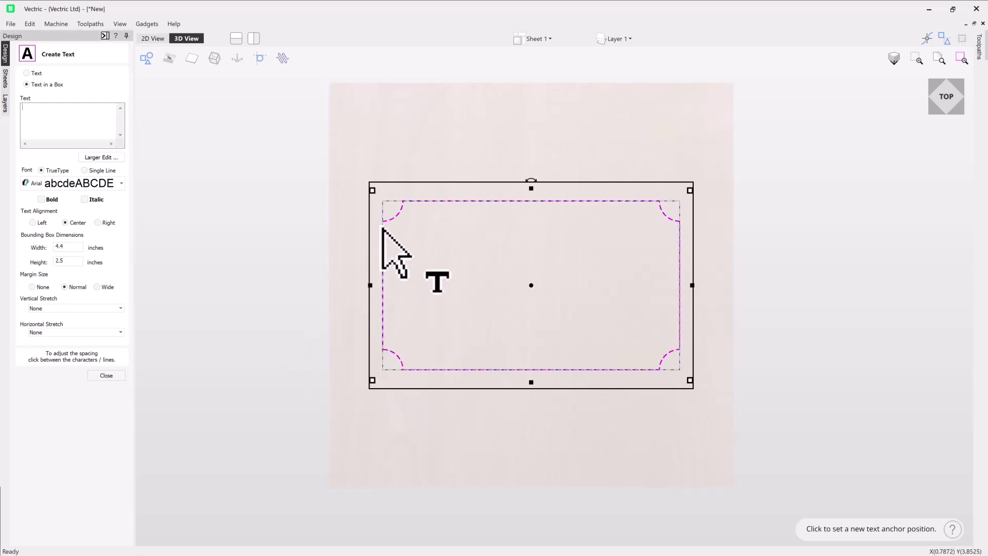
click(41, 119)
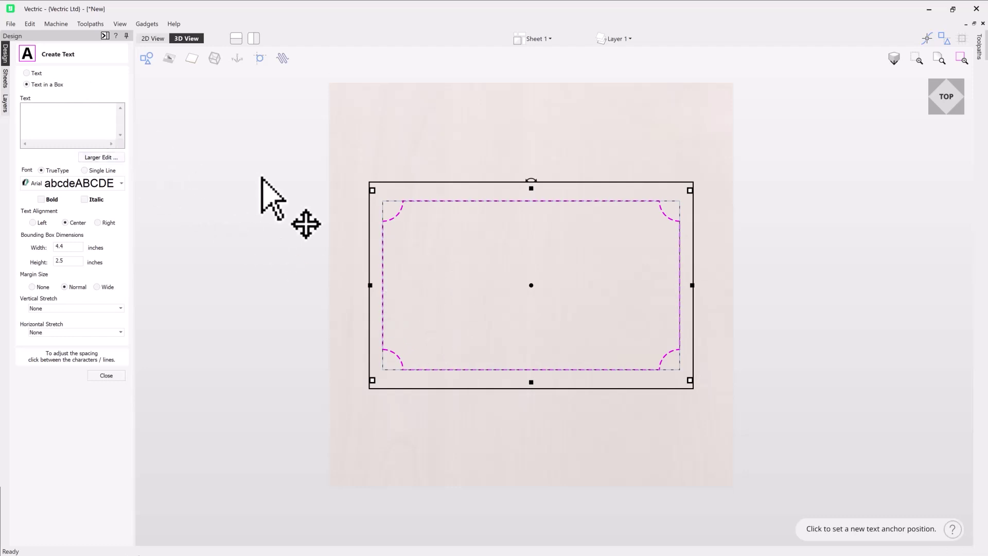
text(Vectric)
key(Return)
text(S)
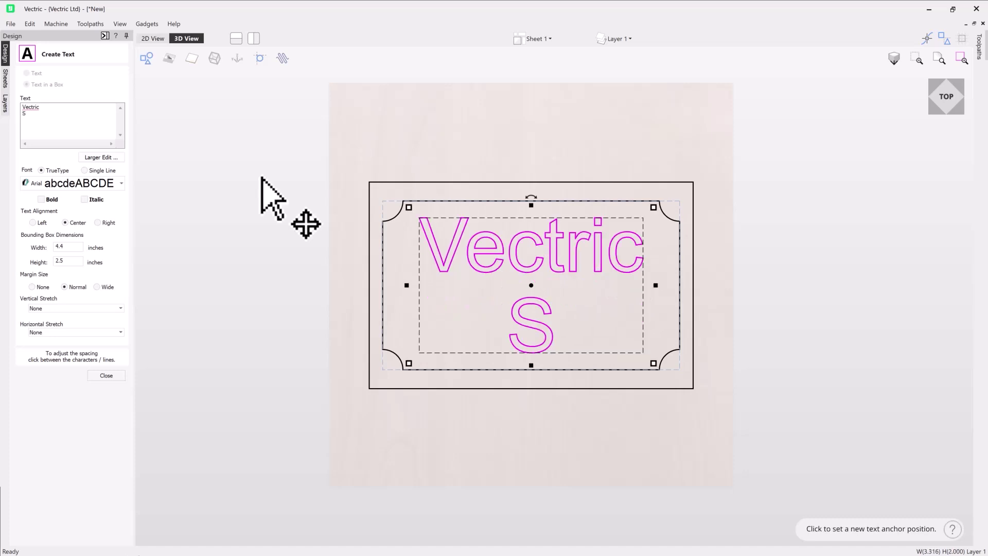
text(upercharge)
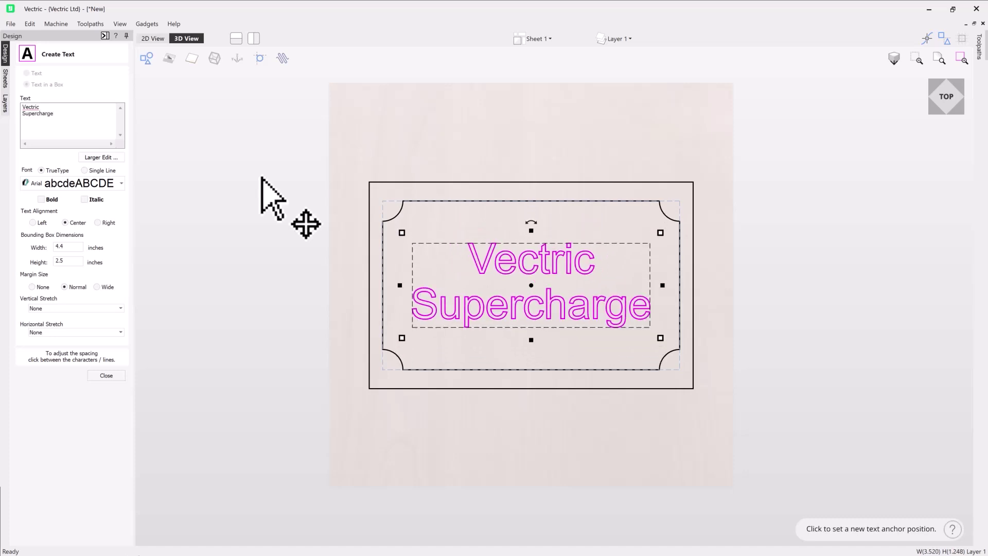
key(Return)
text(Your CNC)
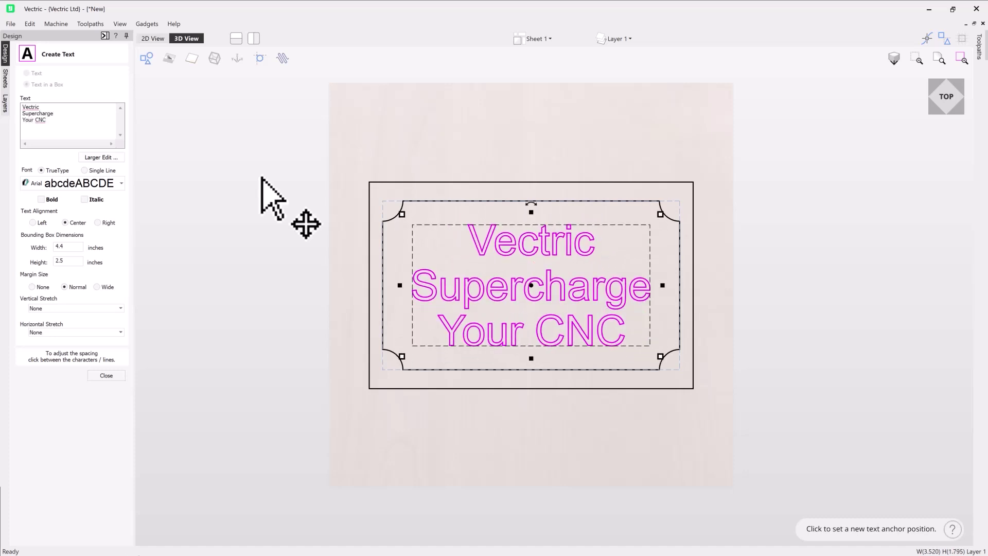
click(109, 156)
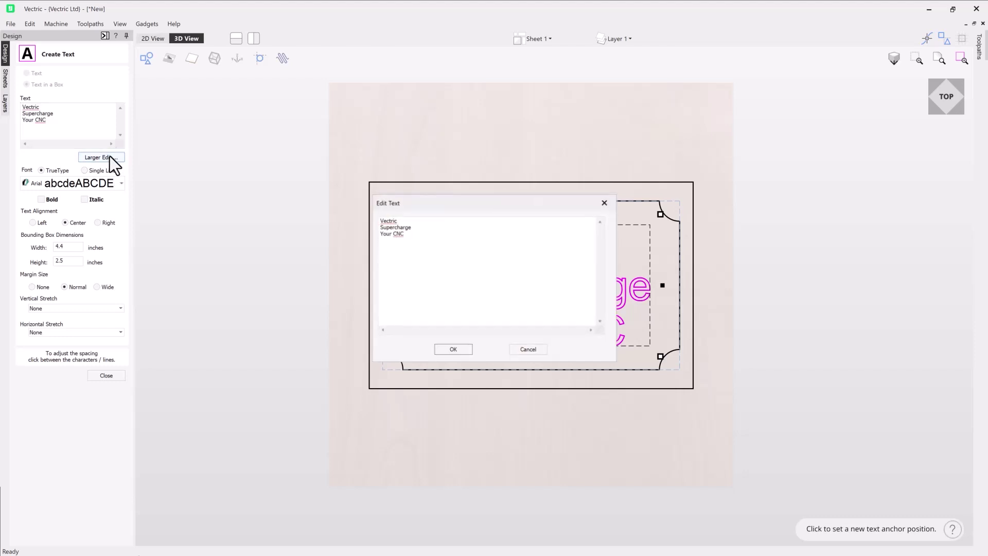
click(527, 349)
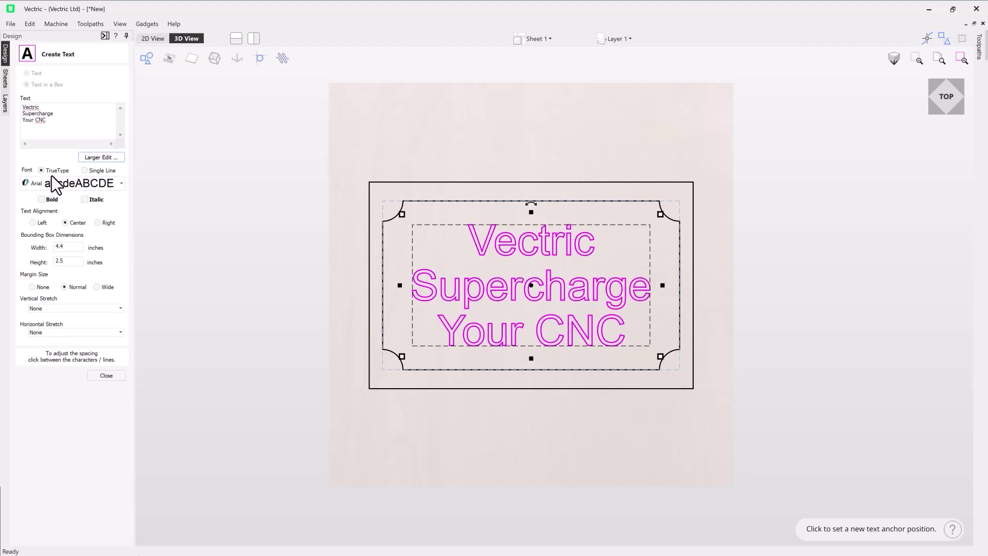
click(120, 182)
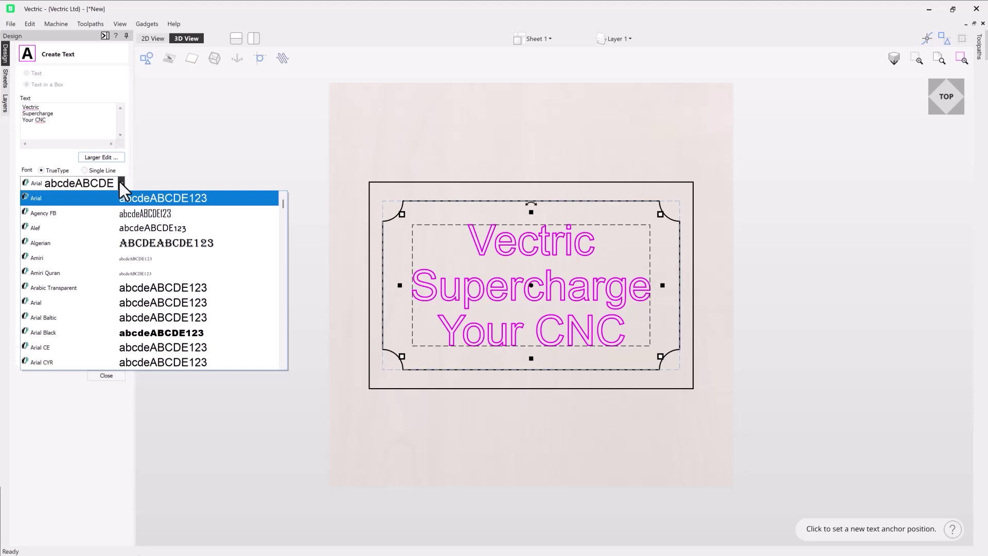
click(119, 181)
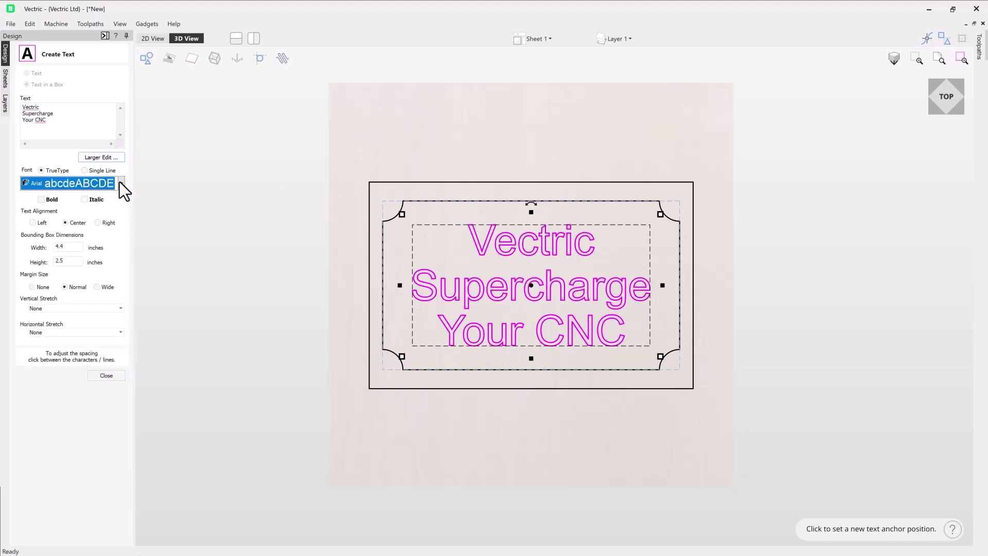
Step: Try the bold and italic styles and the left and right alignments on the text, and restore regular style with center alignment
click(45, 199)
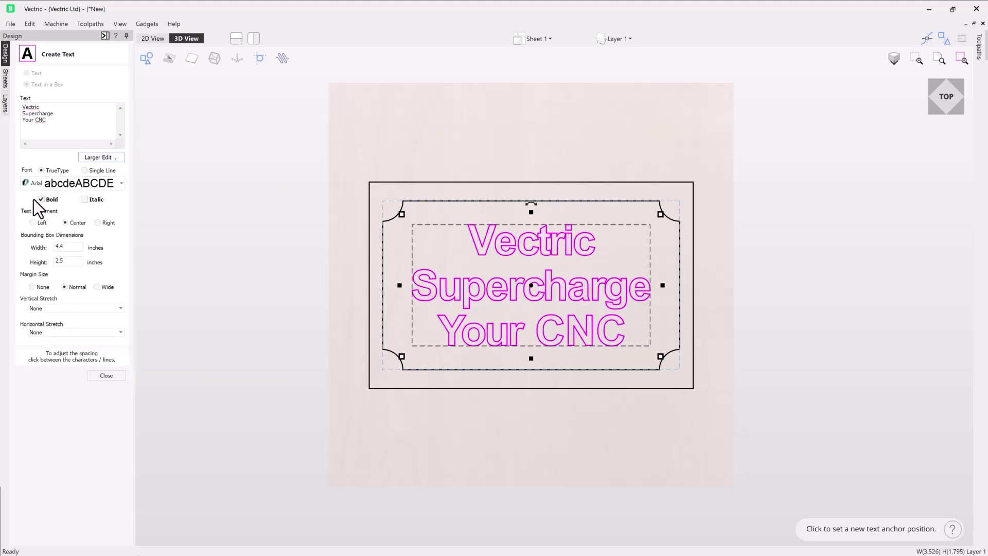
click(40, 199)
click(85, 199)
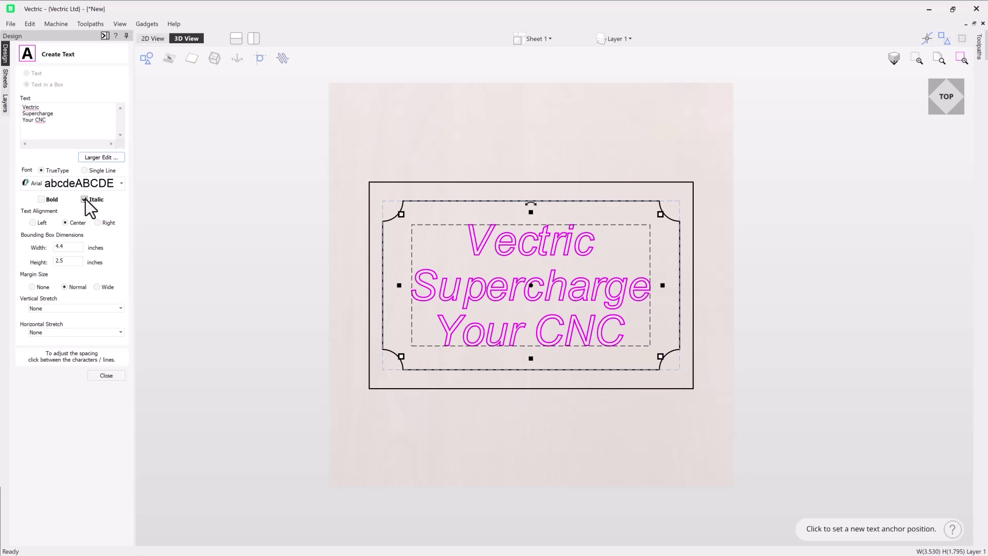
click(41, 199)
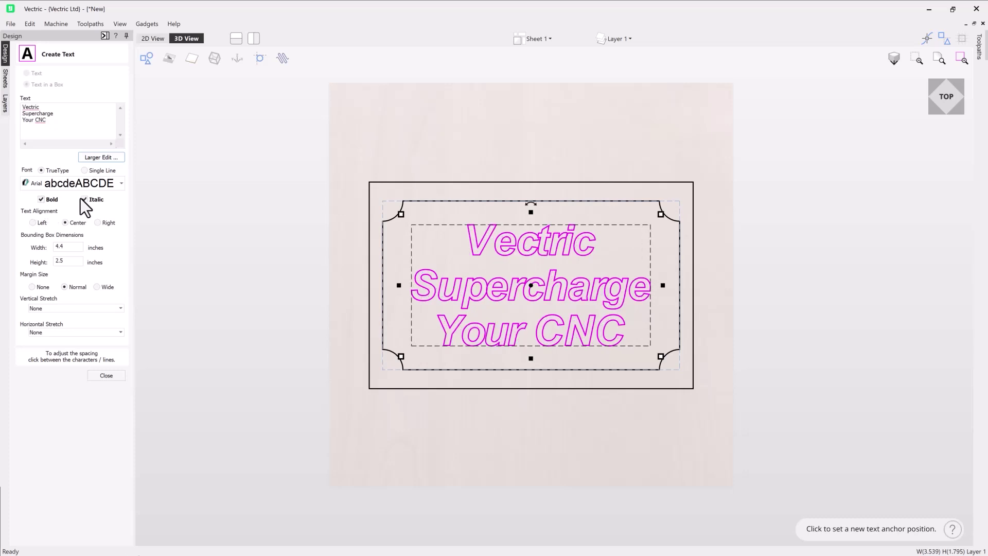
click(82, 200)
click(41, 200)
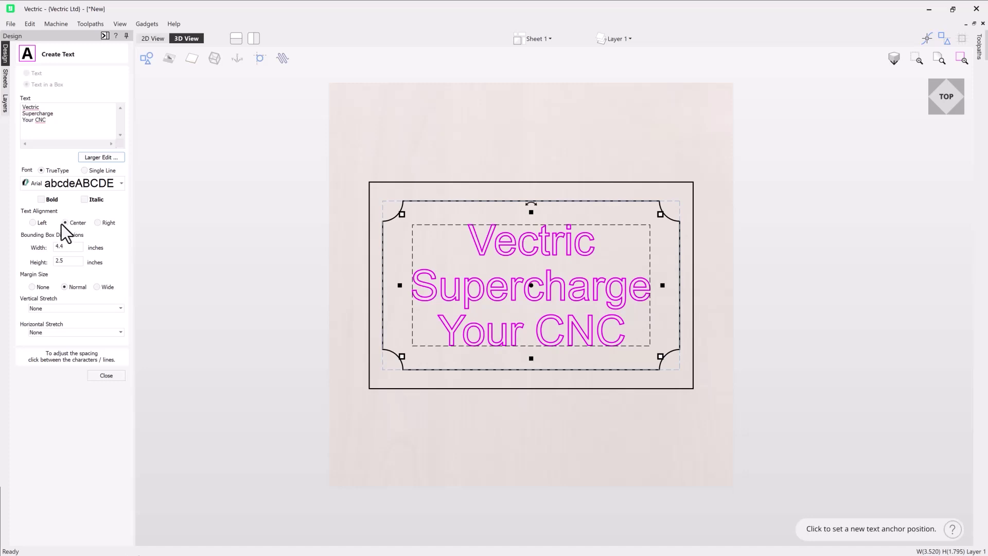
click(33, 222)
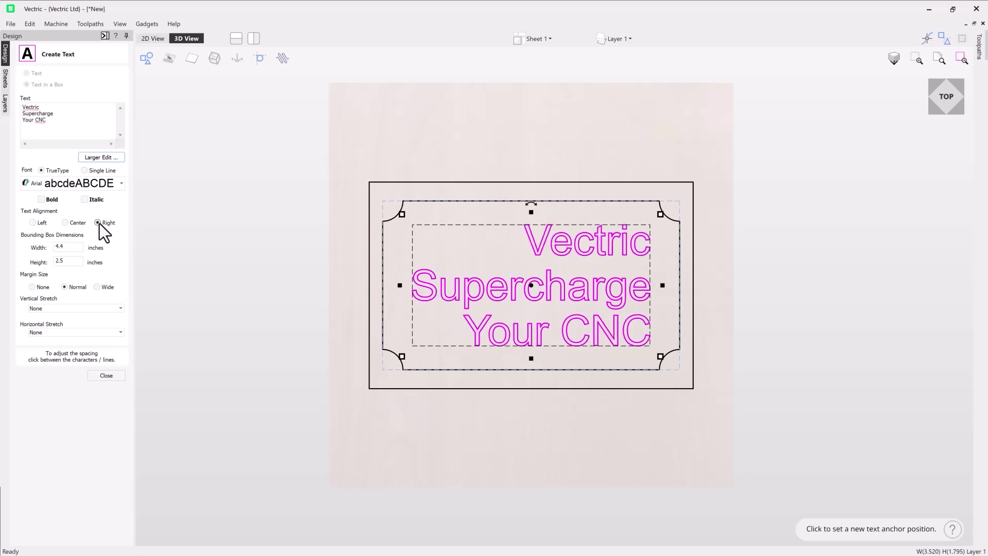
click(66, 222)
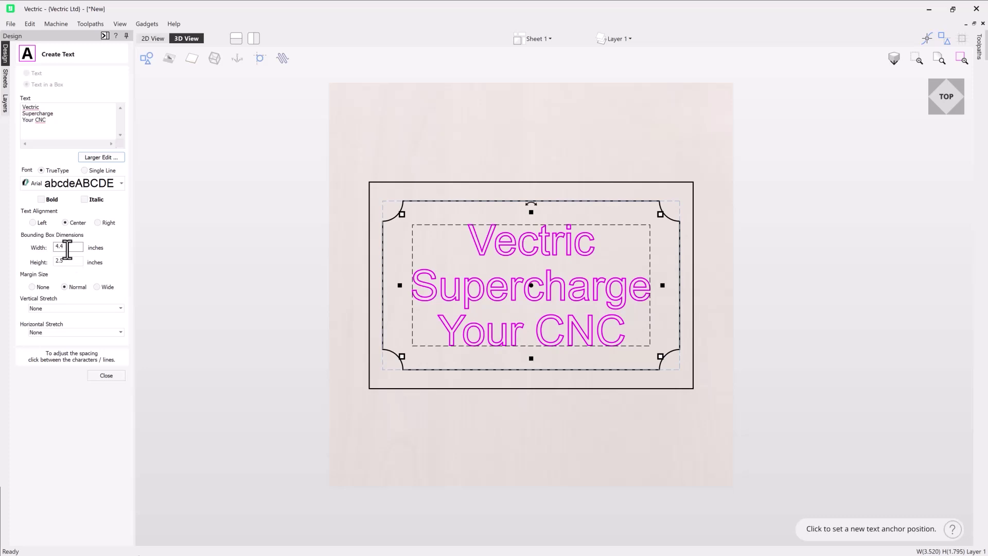
Step: Try a text bounding box width of 10 inches and restore it to 4.4 inches
drag(71, 247, 50, 247)
text(10)
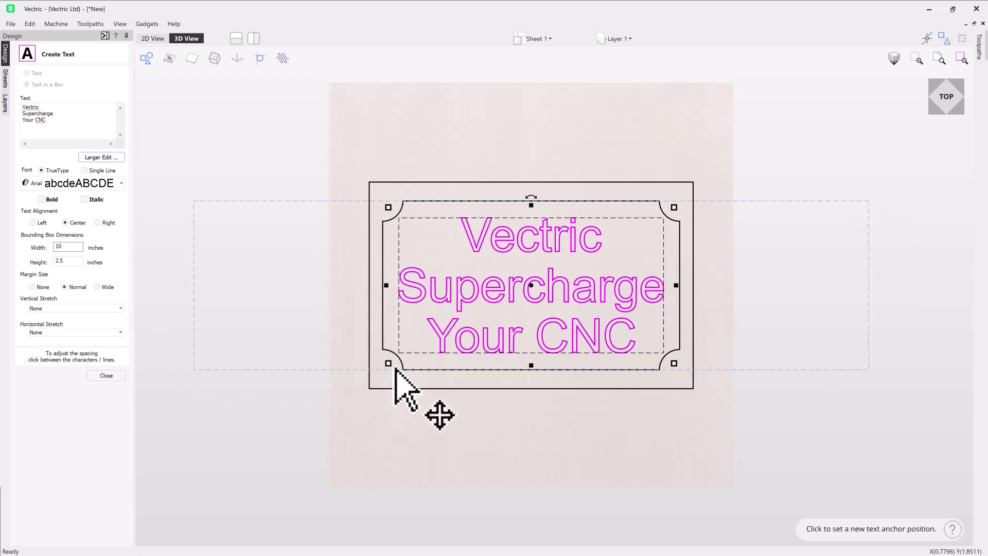
double_click(61, 247)
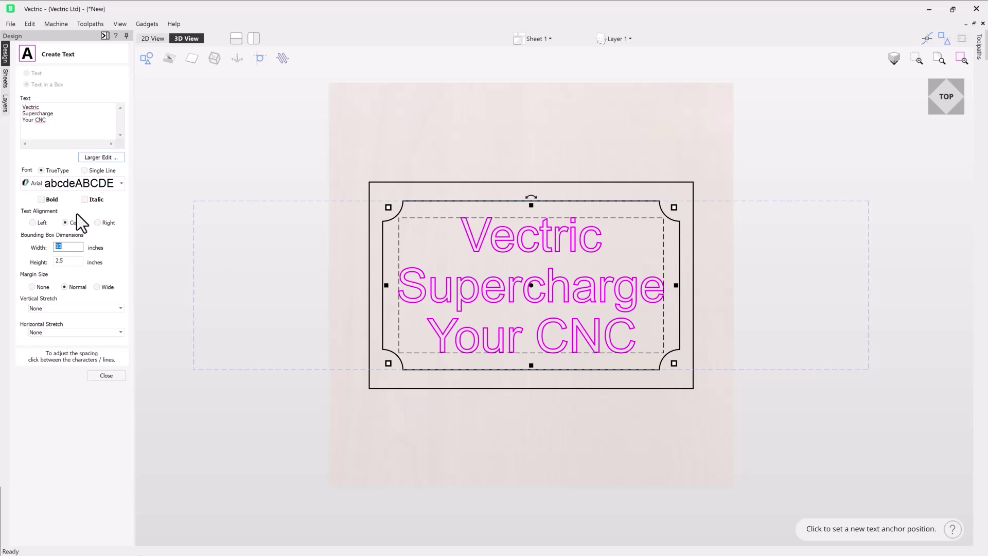
text(4.4)
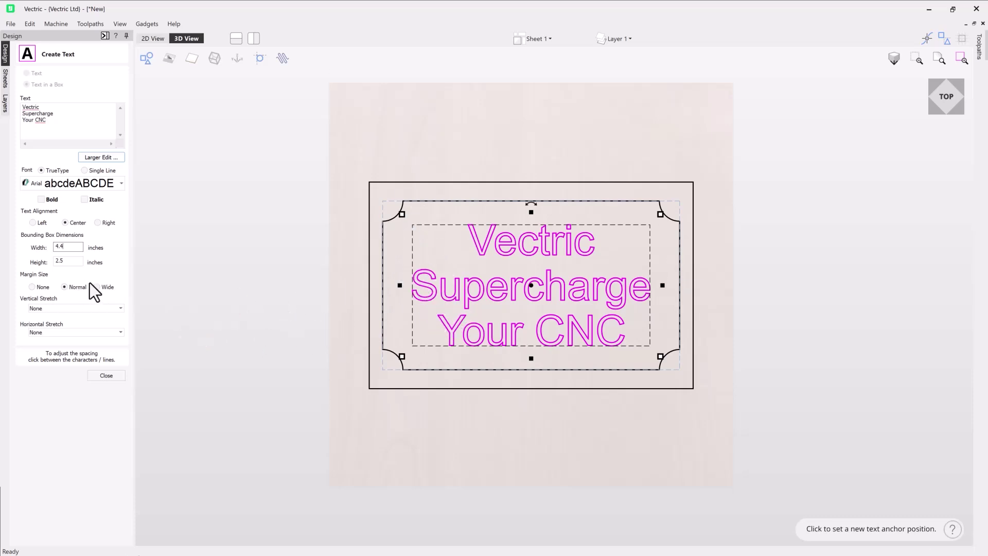
Step: Try the None and Wide margin sizes around the text and restore the Normal margin
click(31, 287)
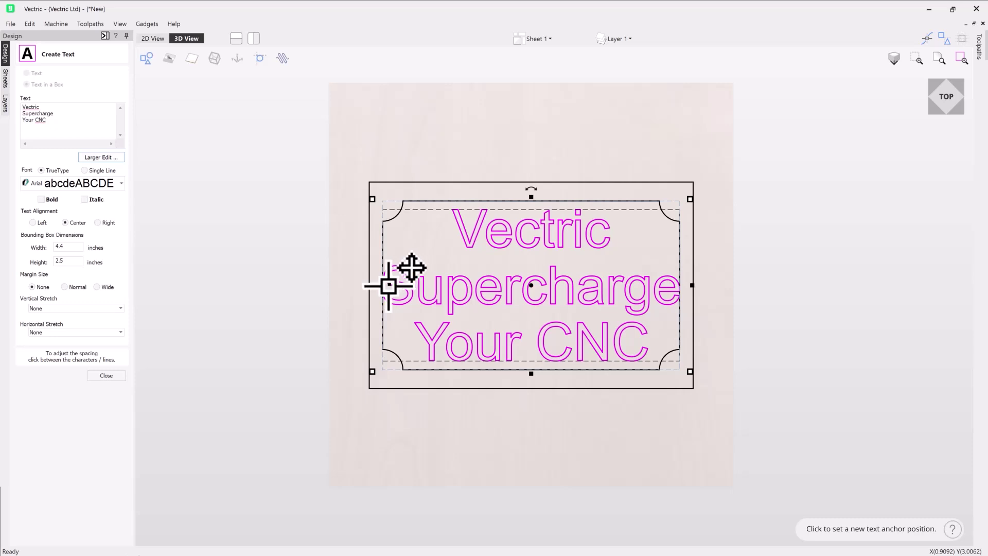
click(96, 287)
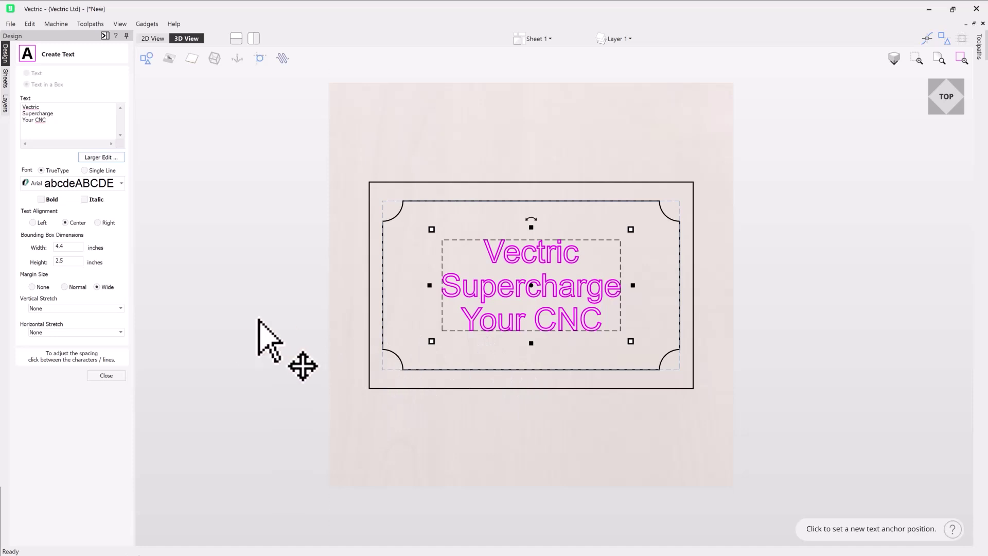
click(64, 286)
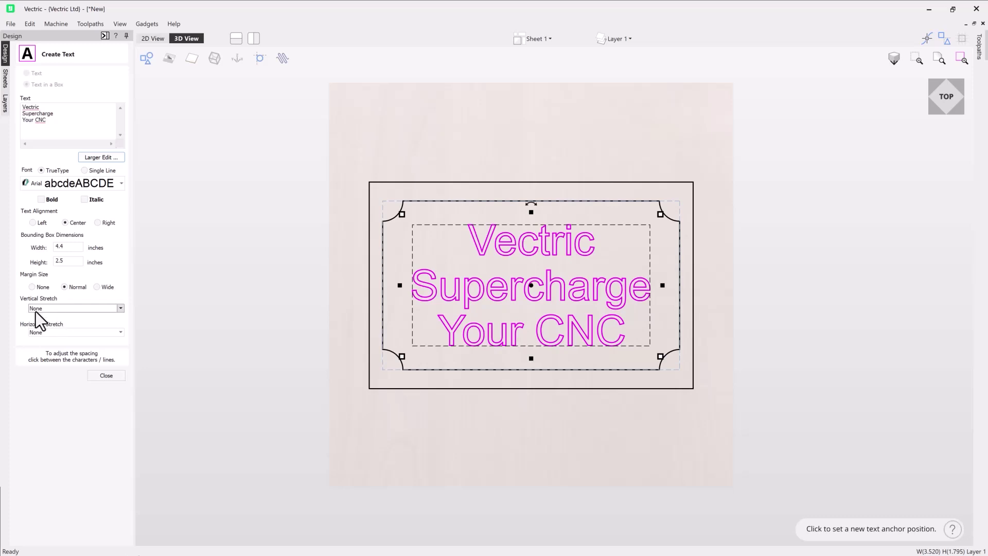
Step: Try the Space Lines to Fit and Stretch Characters vertical stretch options on the text and restore None
click(120, 309)
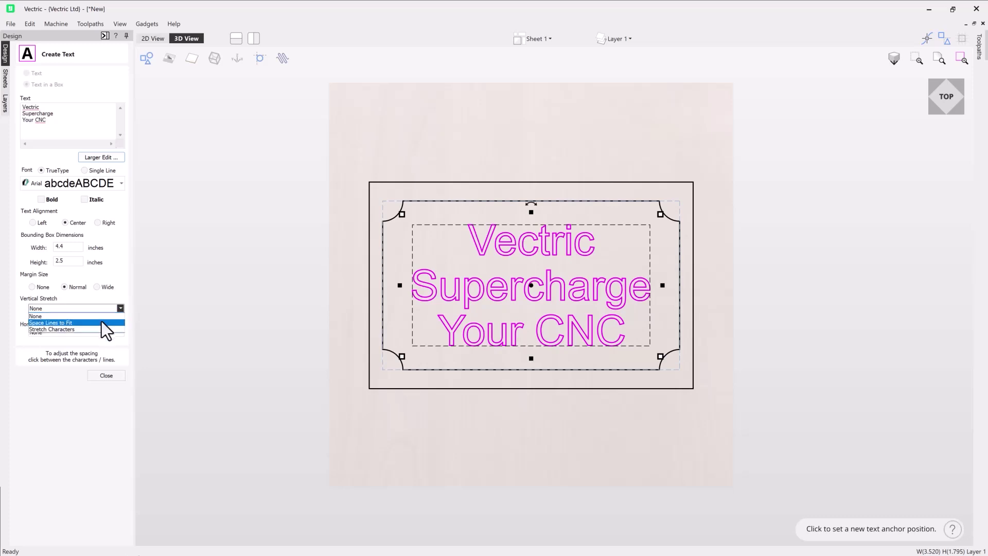
click(101, 322)
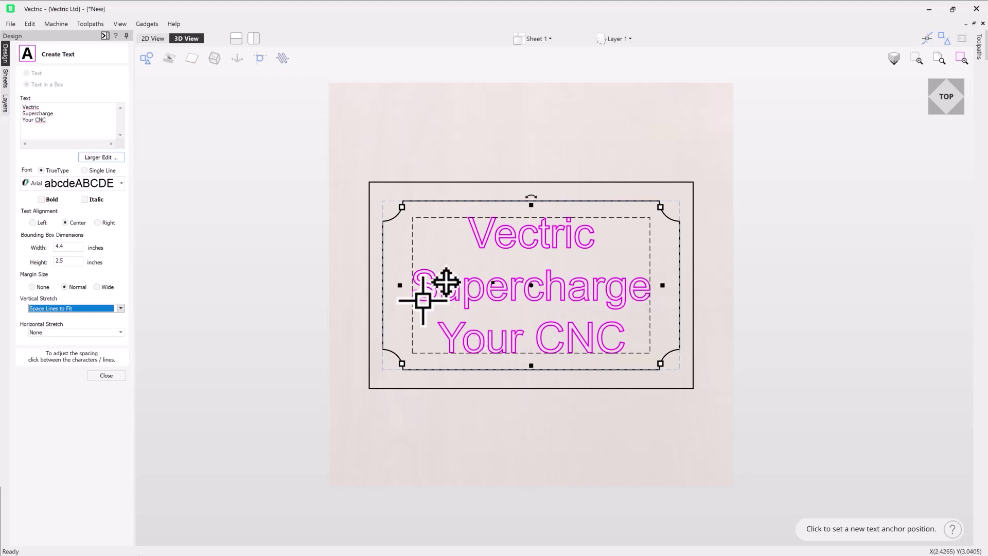
click(121, 308)
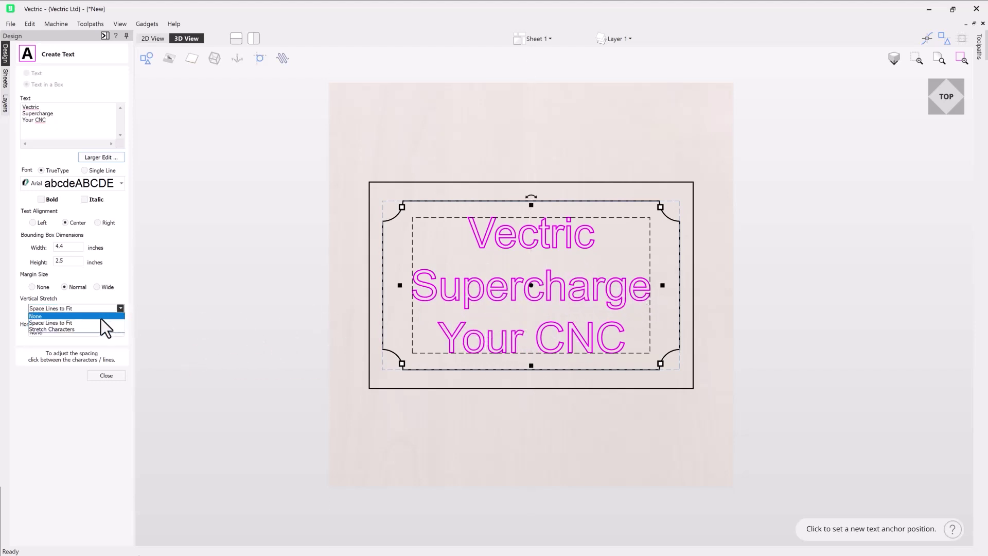
click(84, 330)
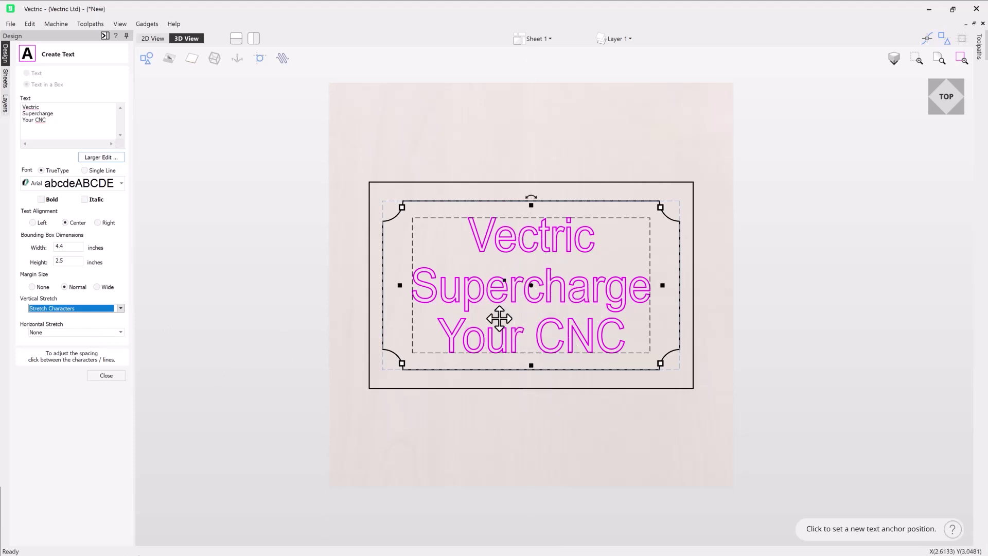
click(122, 310)
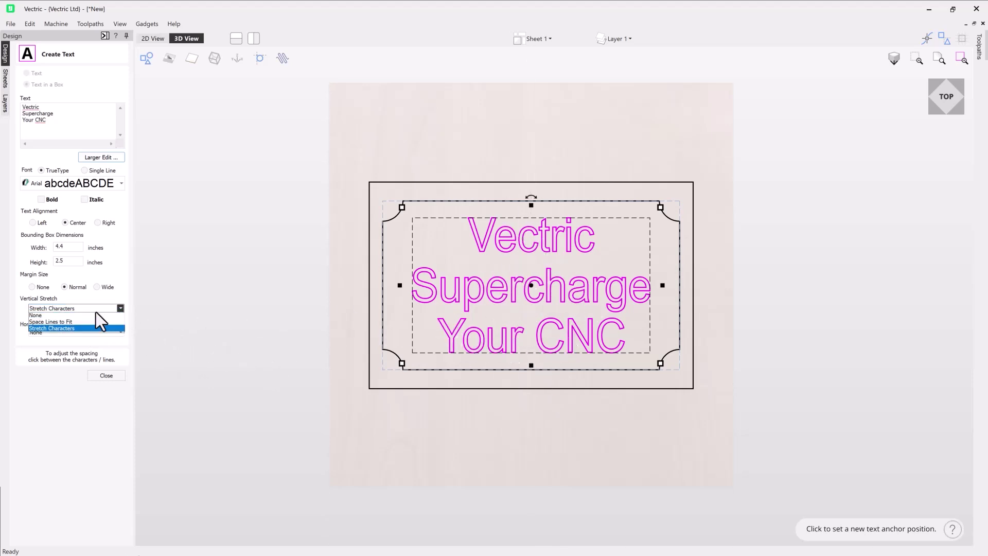
click(79, 315)
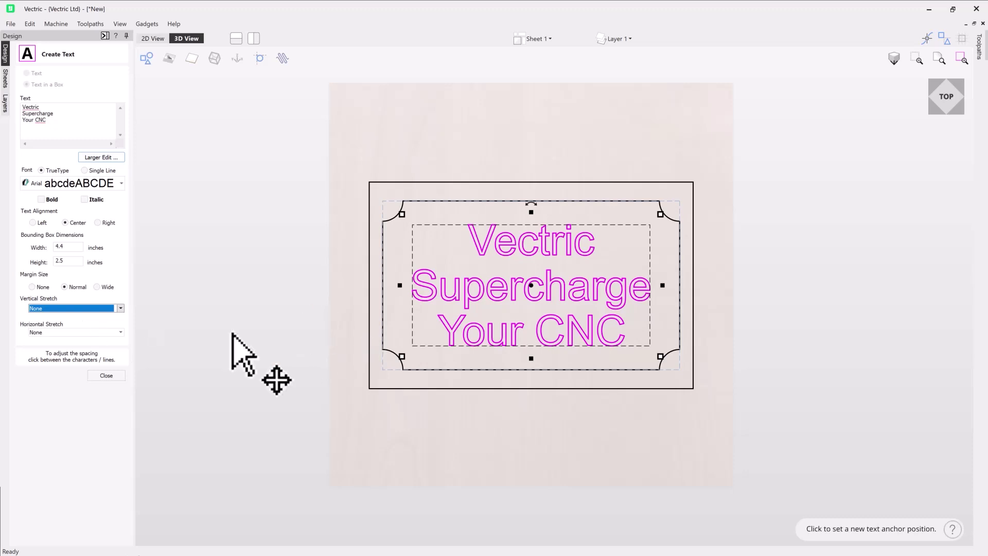
Step: Try the Stretch Spaces horizontal stretch option on the text and restore None
click(120, 332)
click(104, 348)
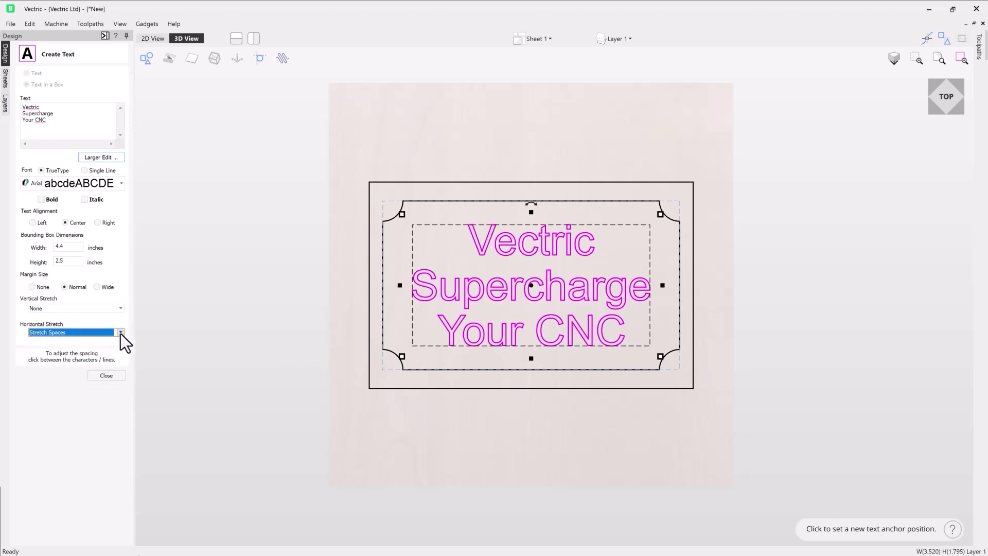
click(120, 333)
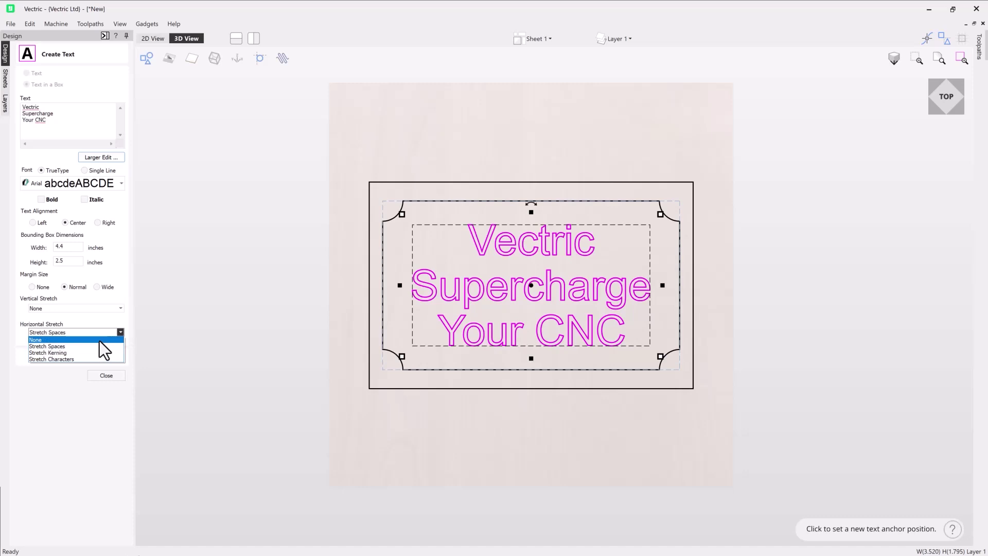
click(100, 341)
Step: Try the Stretch Spaces, Stretch Kerning and Stretch Characters horizontal stretch options on the text with a bounding box width of 10 inches
double_click(60, 247)
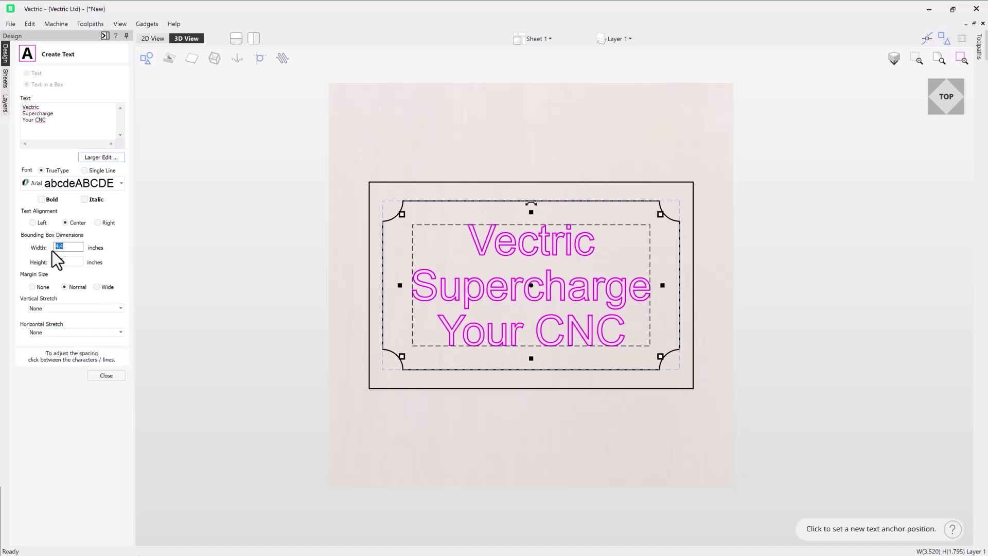
text(10)
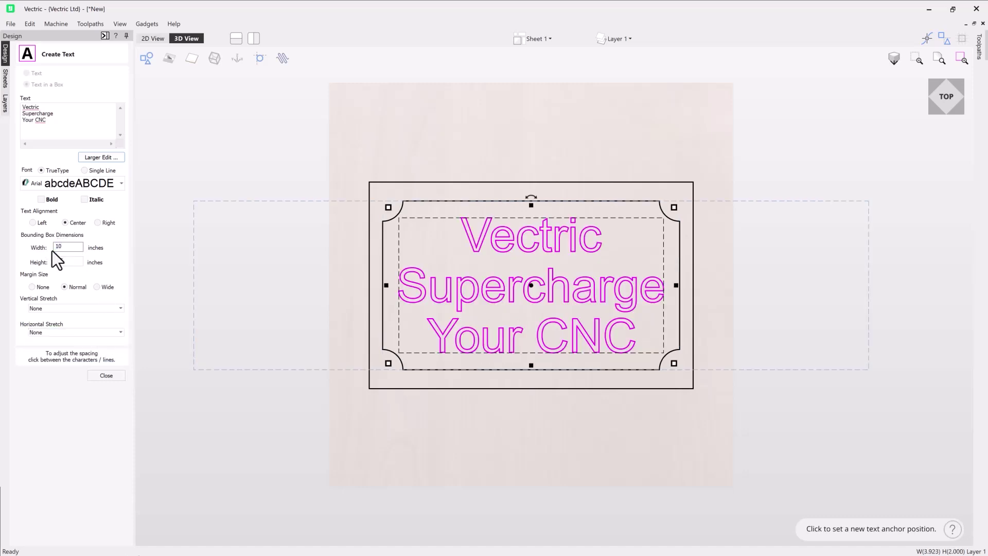
click(121, 331)
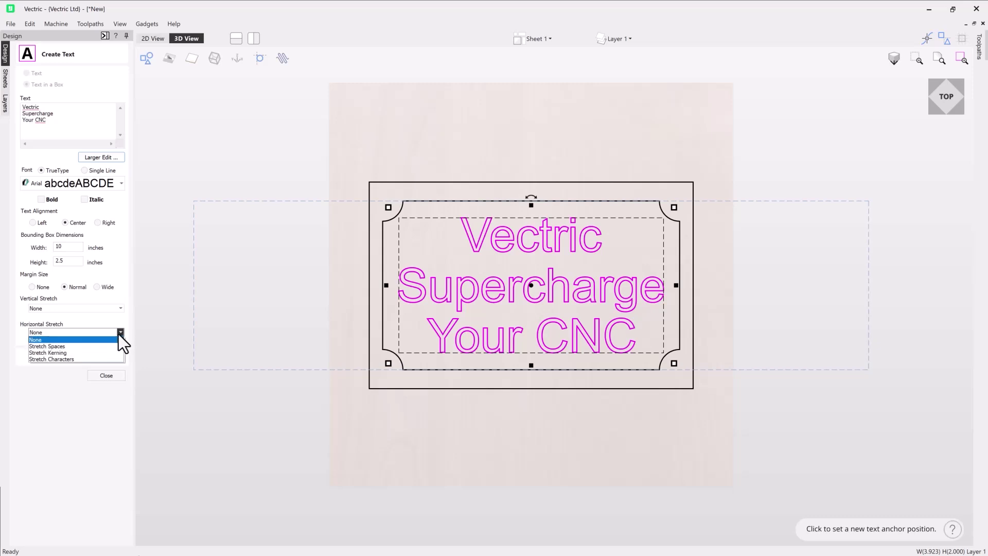
click(101, 347)
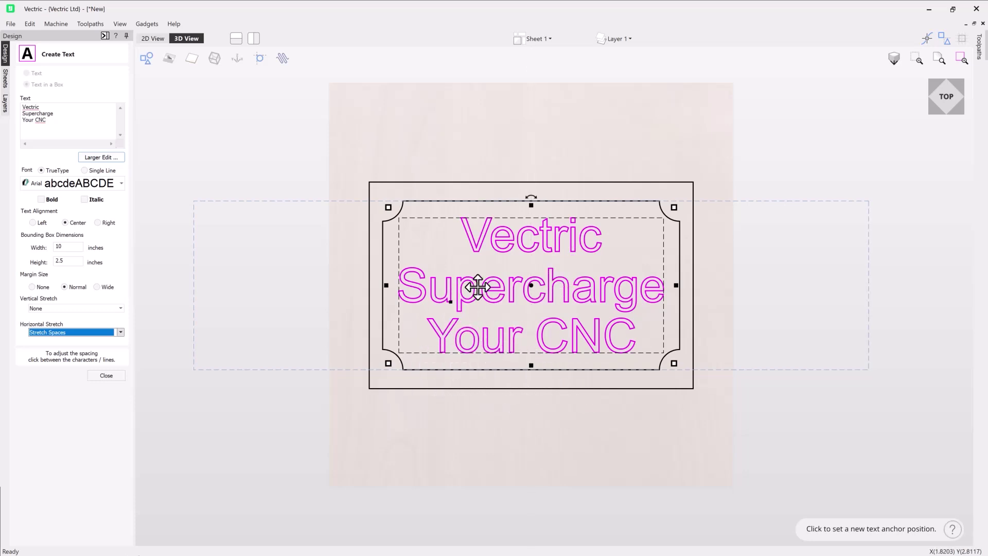
click(122, 332)
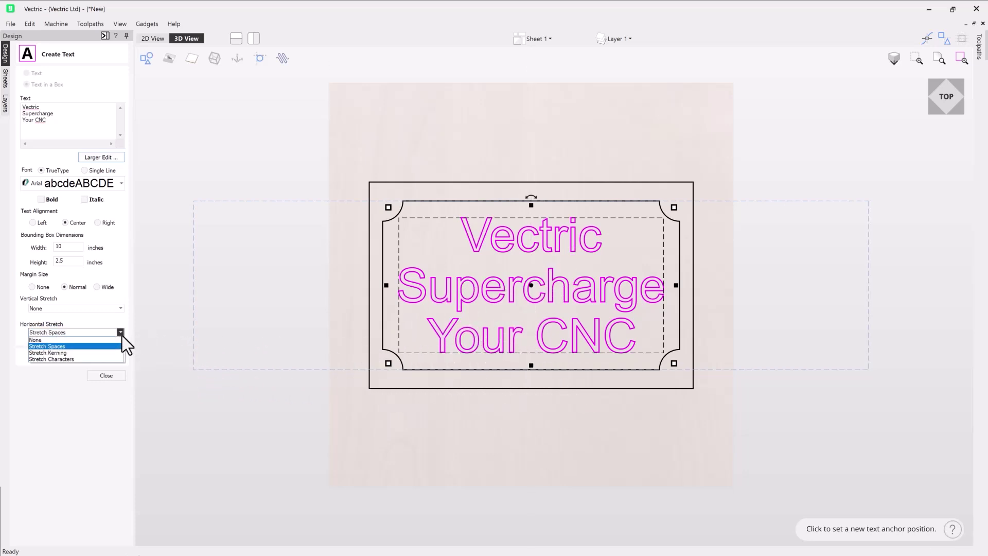
click(113, 353)
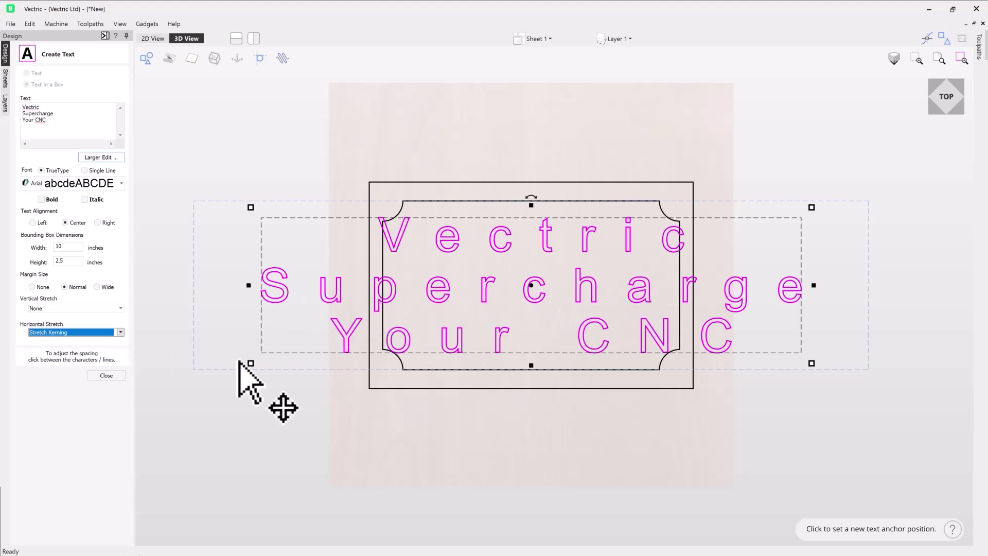
click(121, 332)
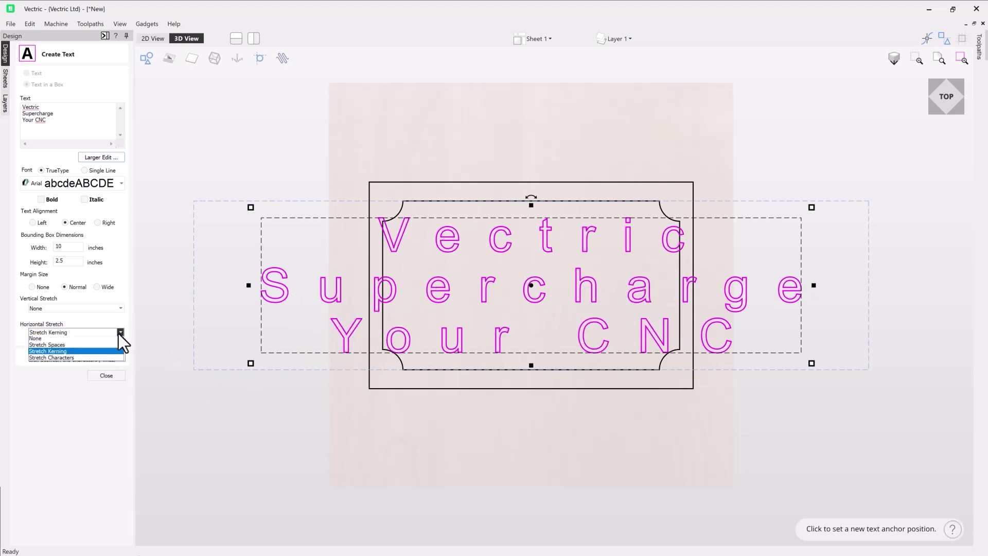
click(105, 358)
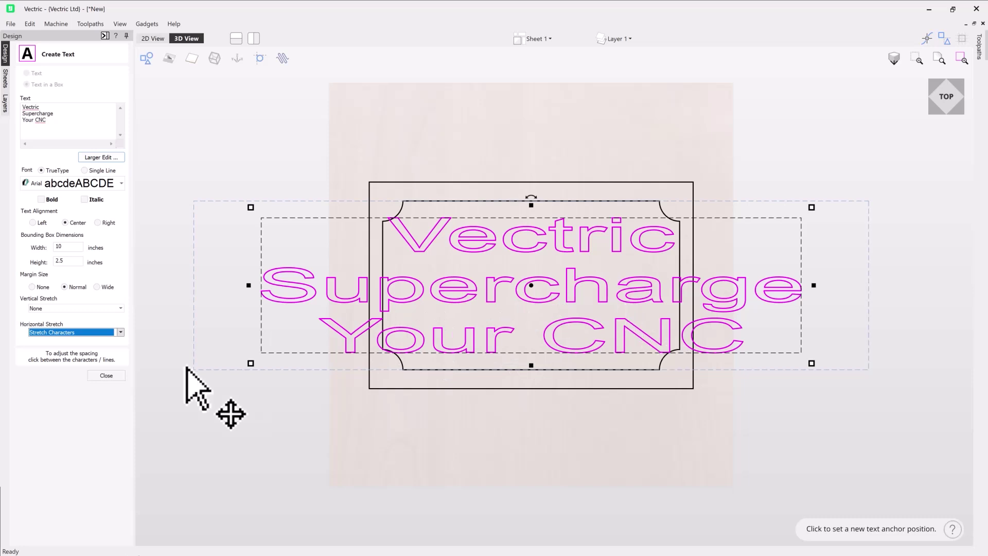
Step: Restore the text's horizontal stretch to None and its bounding box width to 4.4 inches, and finish editing the text
click(120, 333)
click(103, 340)
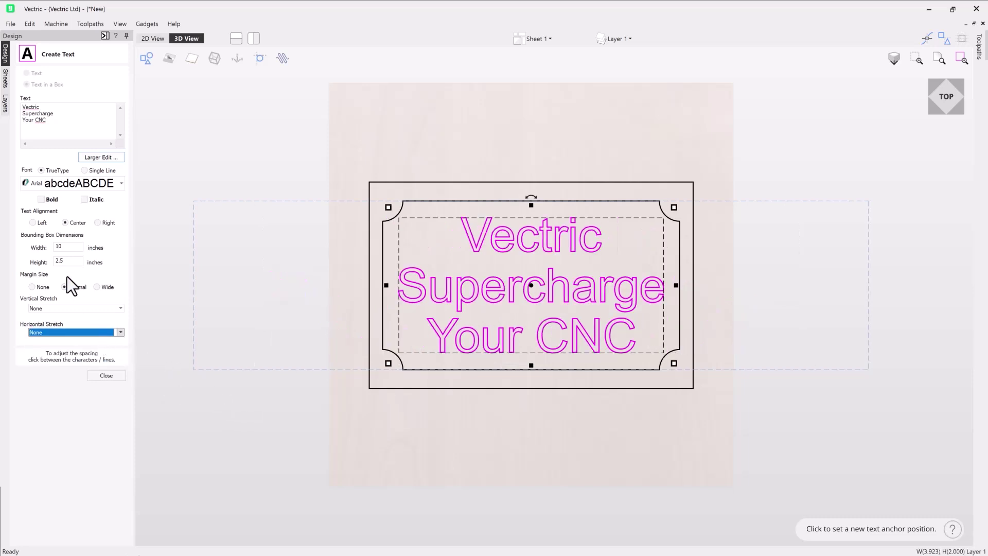
double_click(58, 246)
text(4.4)
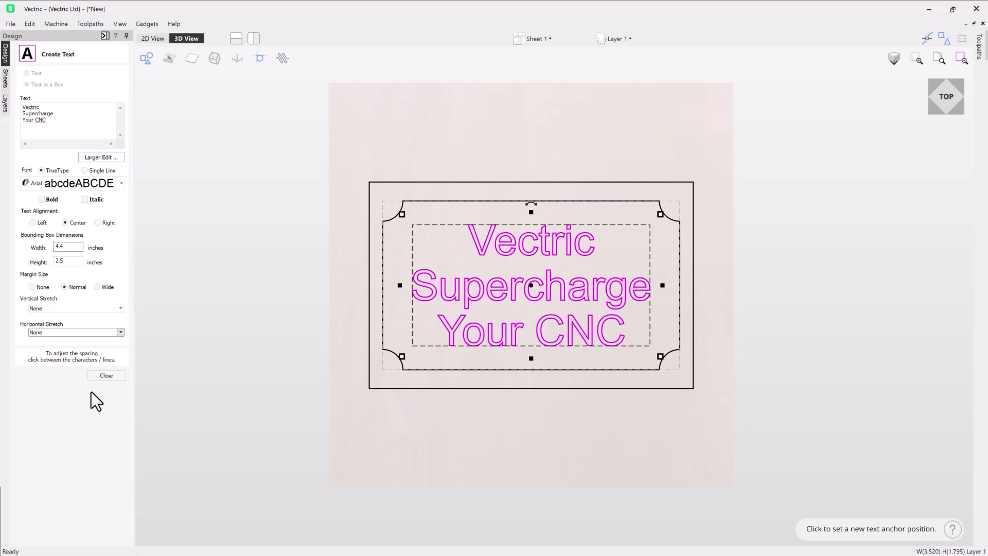
click(113, 375)
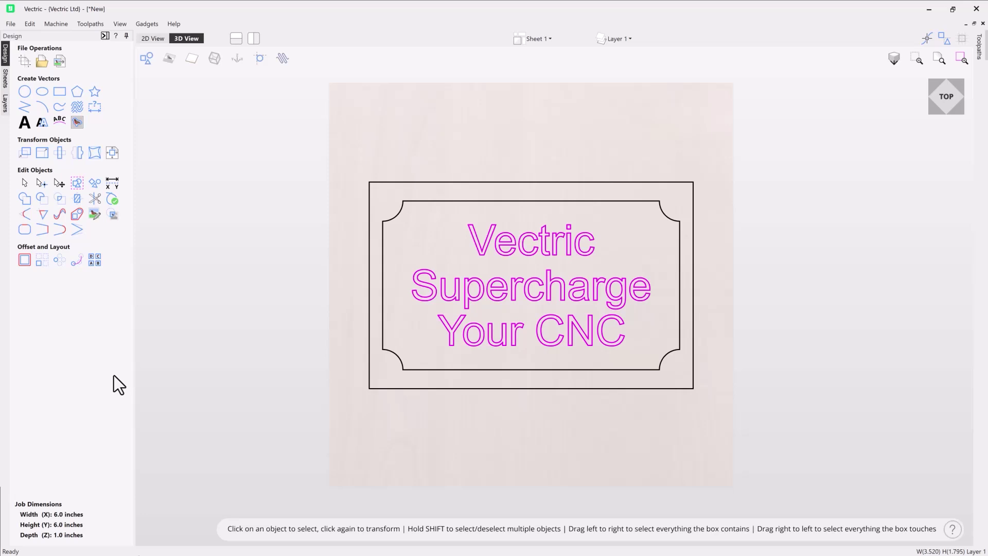
Step: Delete the decorative inner frame and the outer rectangle around the text
click(405, 368)
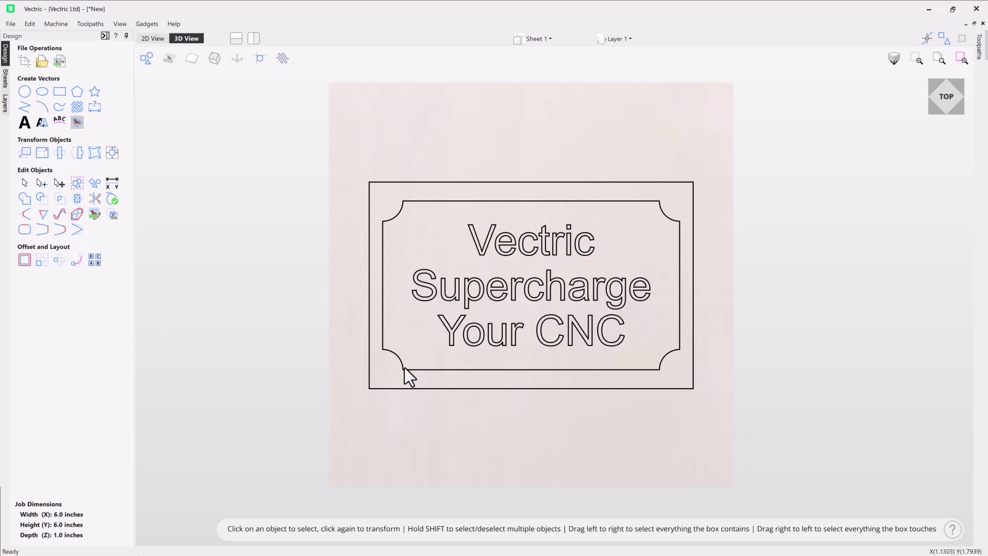
click(403, 368)
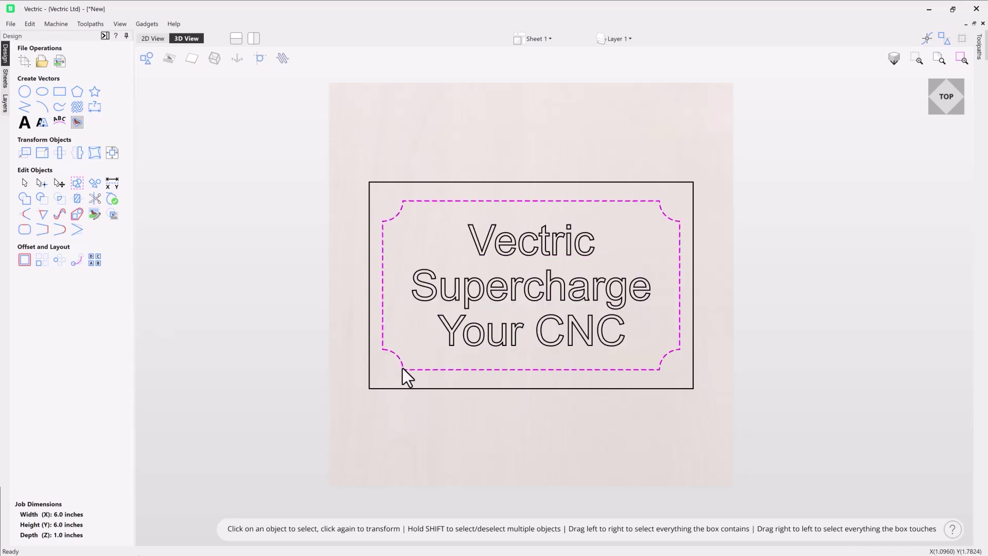
shift+click(382, 389)
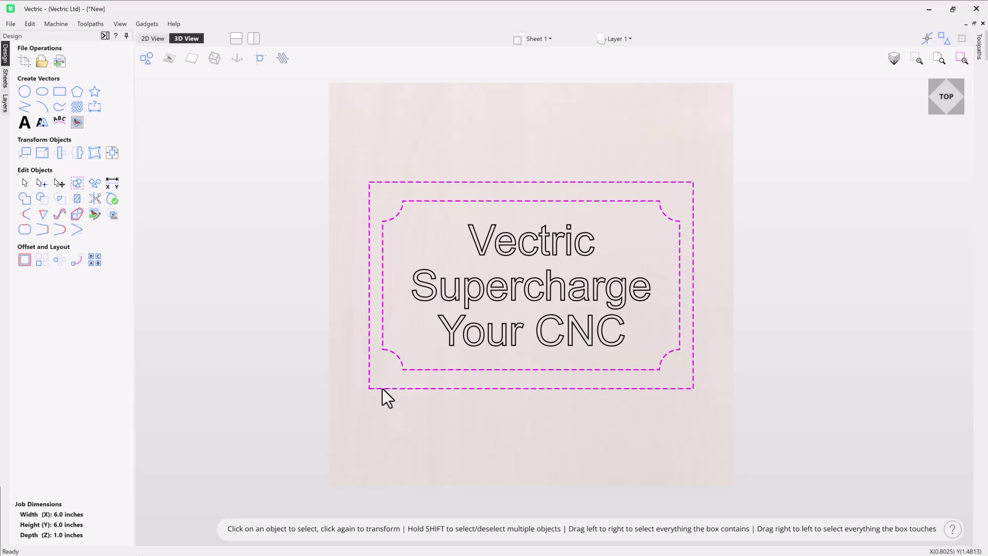
key(Delete)
Step: Reopen the three-line text in Create Text to view its bounding box and settings, and close it
click(469, 306)
click(22, 126)
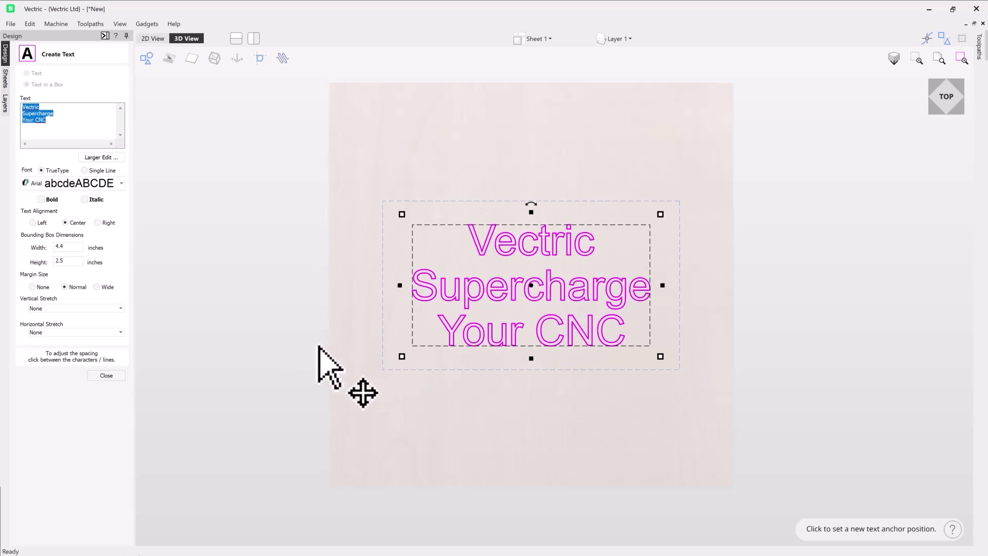
click(114, 376)
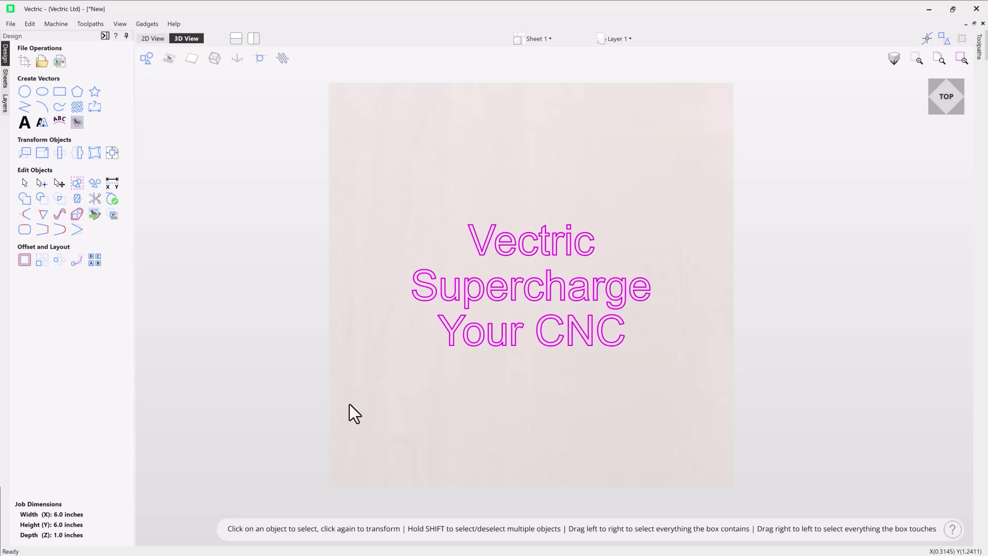